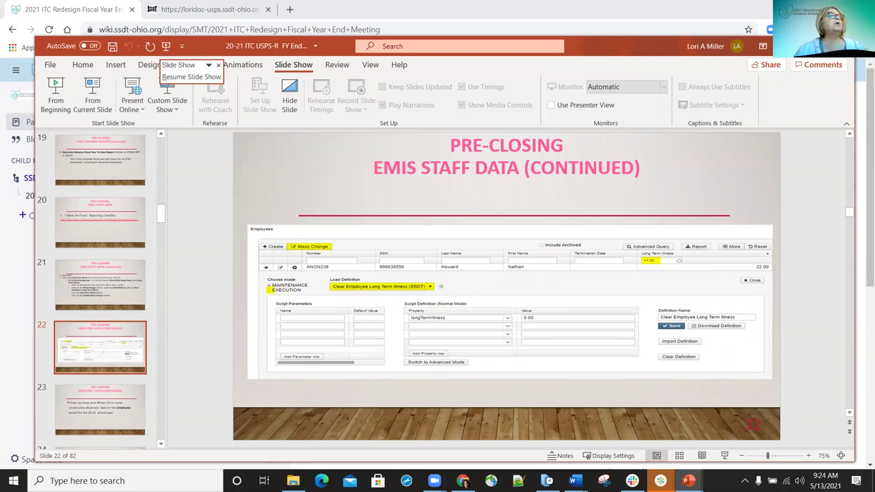
# In the USPS tab, keep the session alive and list the Contract Compensations from Core > Compensation.
pyautogui.click(181, 22)
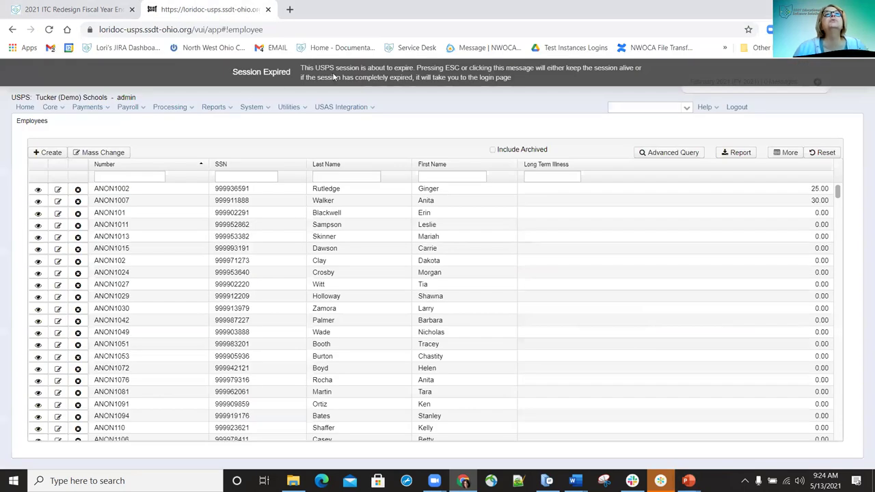
pyautogui.press('Escape')
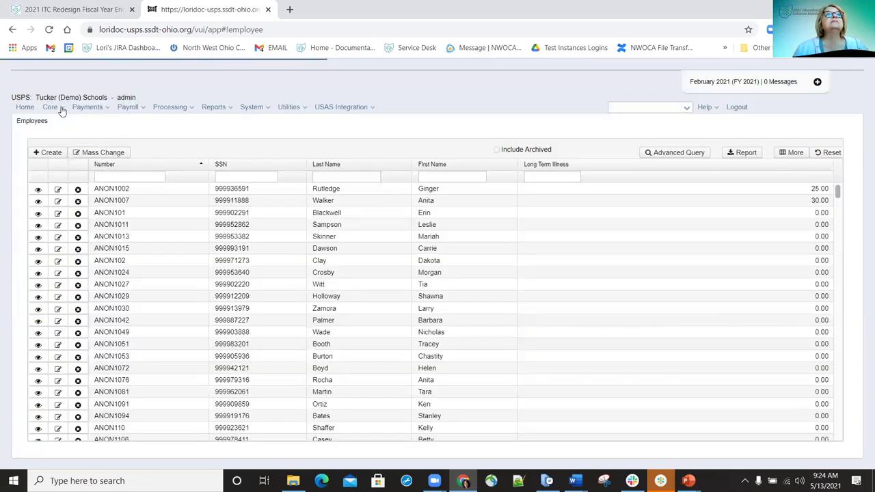
pyautogui.moveTo(62, 111)
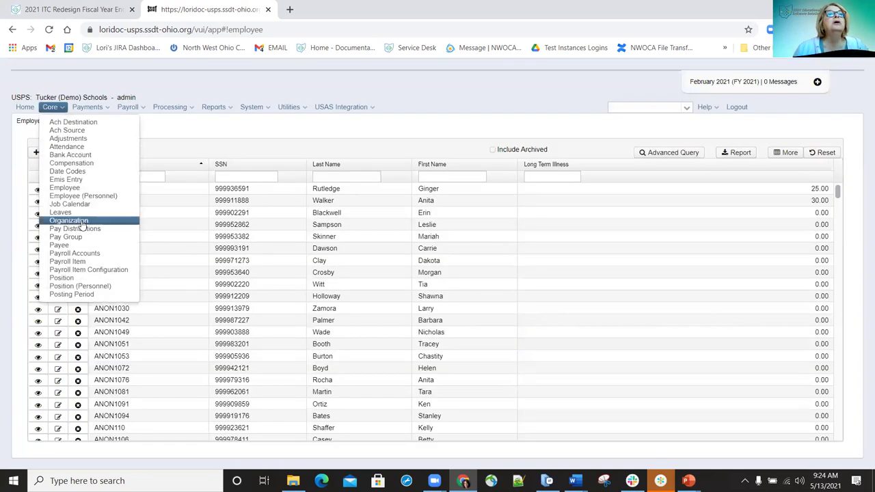
pyautogui.click(81, 163)
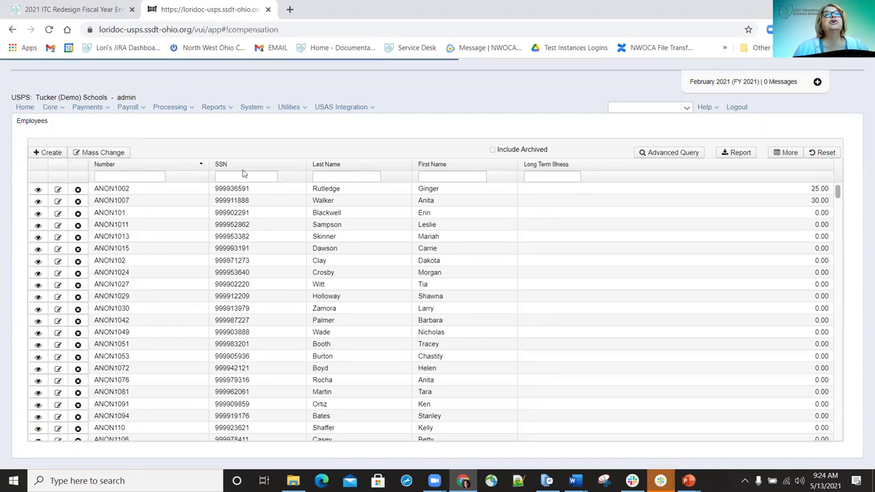
pyautogui.click(111, 122)
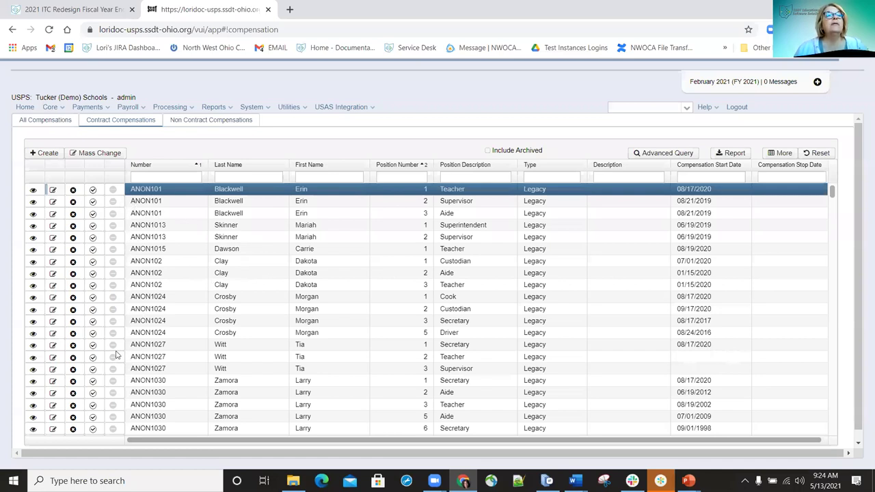
# Open the top Teacher compensation record and create an adjustment with Days Worked set to 10.
pyautogui.doubleClick(135, 294)
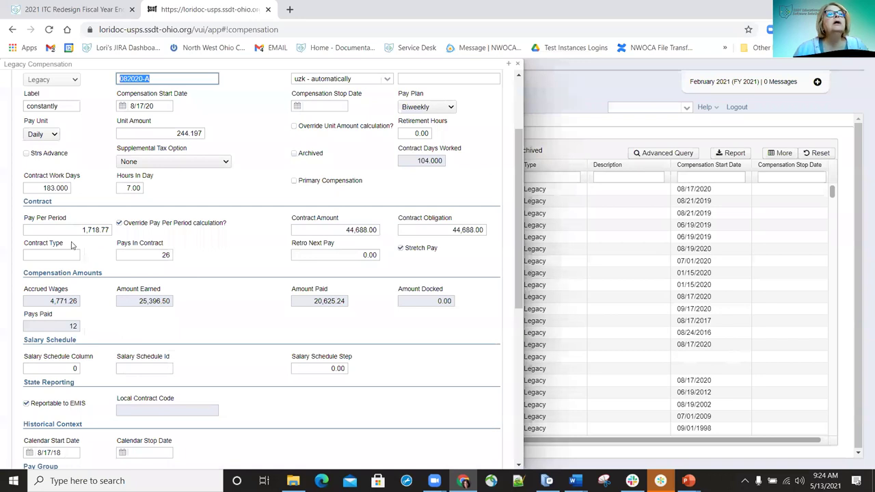
pyautogui.scroll(-4, 77, 238)
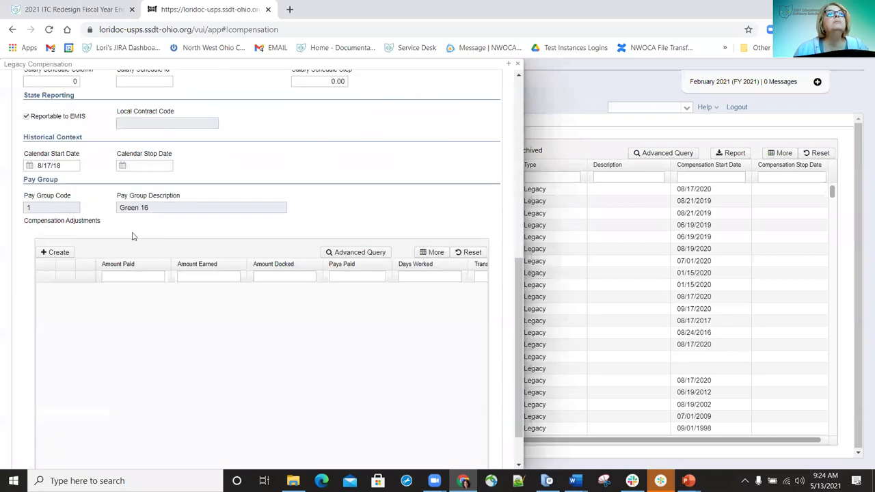
pyautogui.click(62, 253)
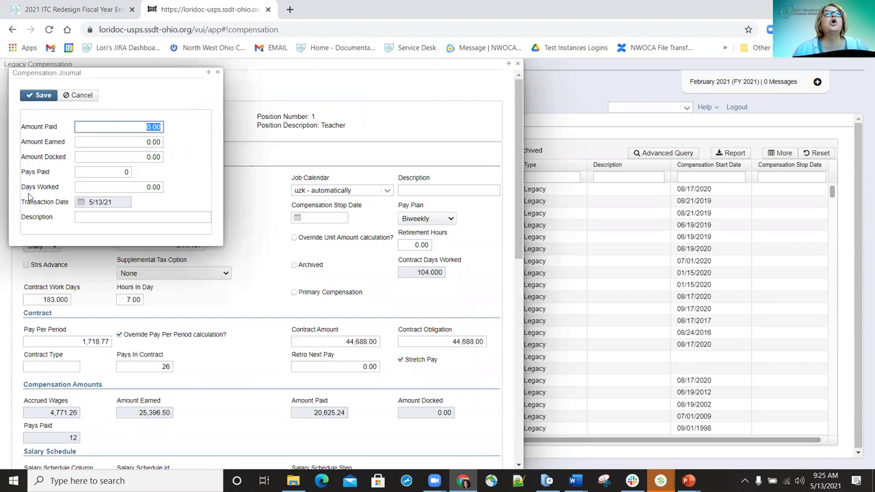
pyautogui.click(143, 187)
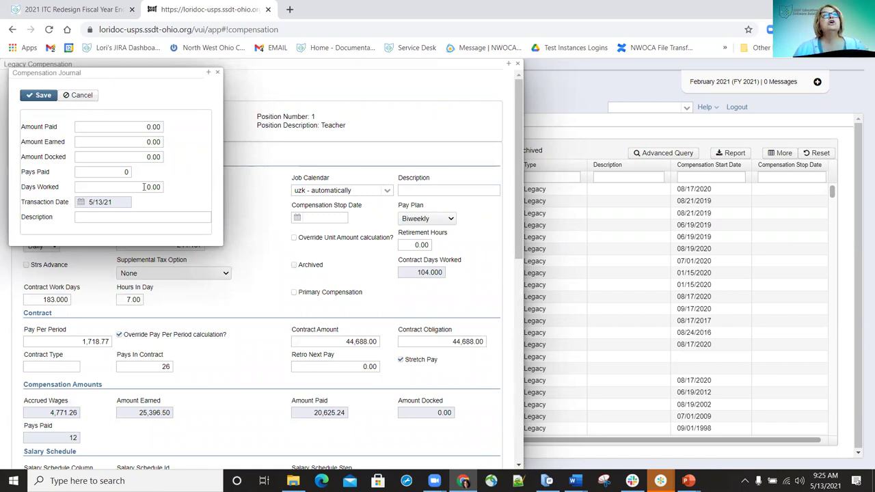
pyautogui.click(149, 187)
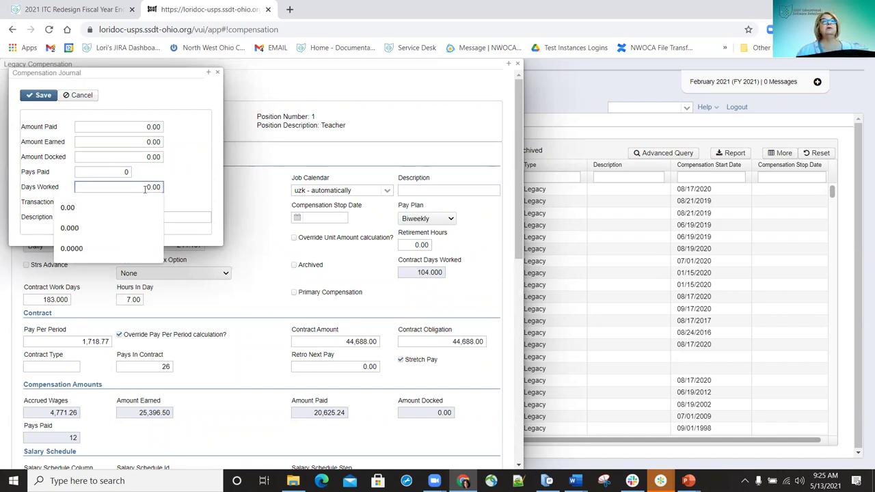
pyautogui.write('1')
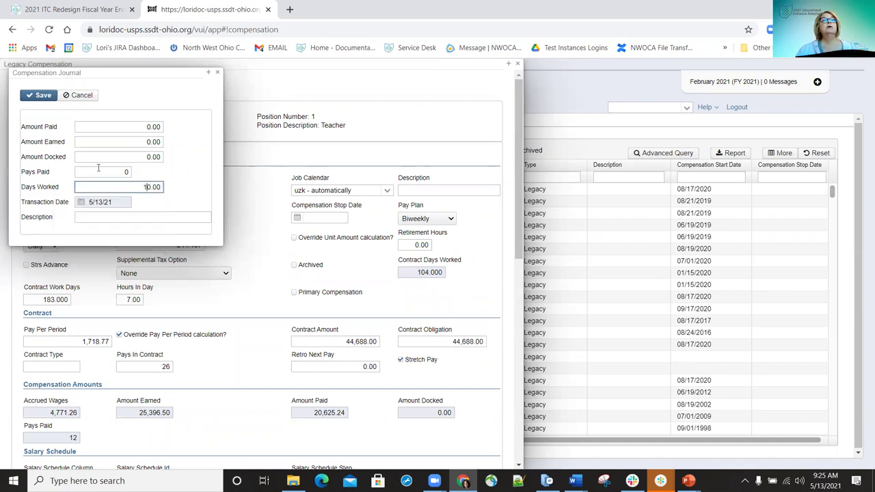
# Save the 10-day adjustment, confirm Contract Days Worked now reads 114, and close the record.
pyautogui.click(43, 97)
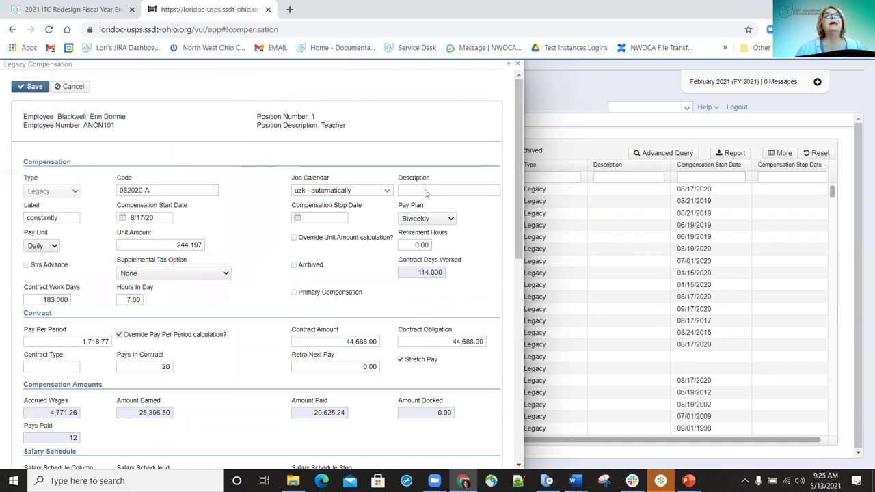
pyautogui.scroll(-5, 517, 81)
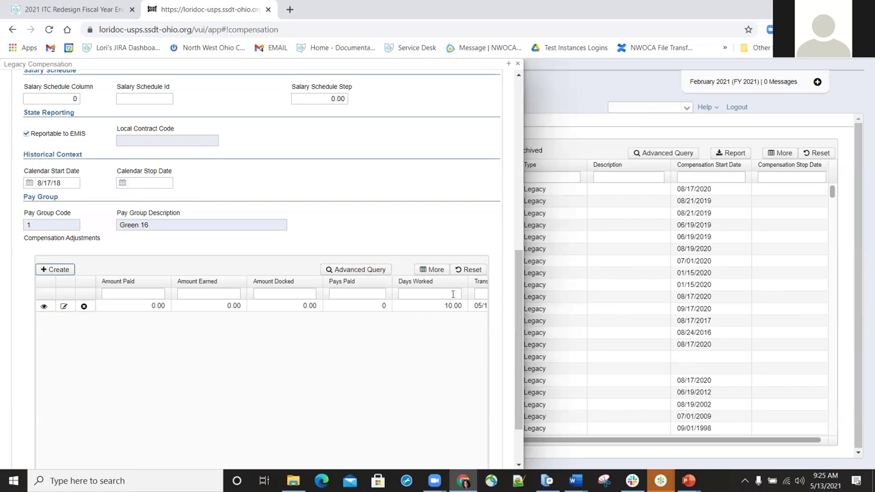
pyautogui.scroll(2, 517, 309)
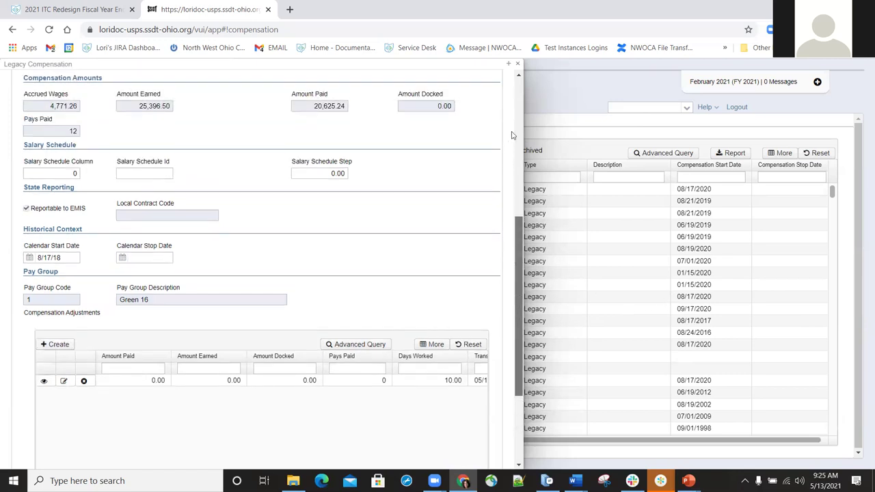
pyautogui.scroll(5, 514, 140)
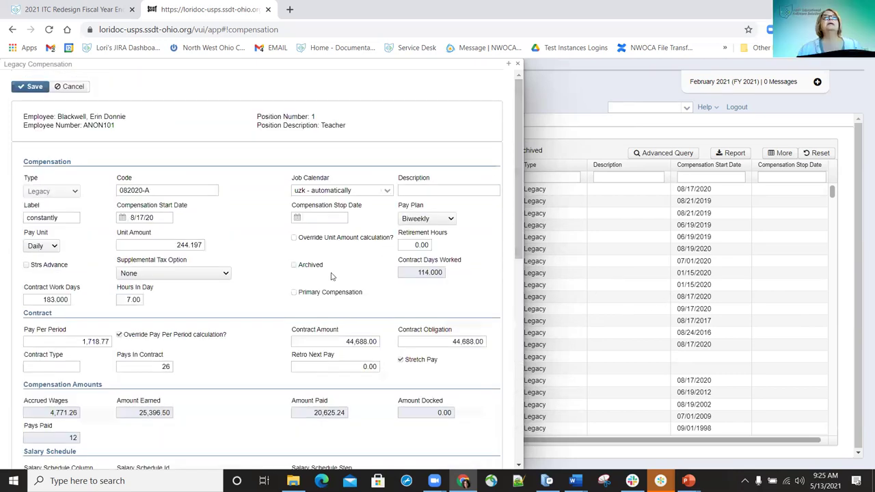
pyautogui.click(518, 65)
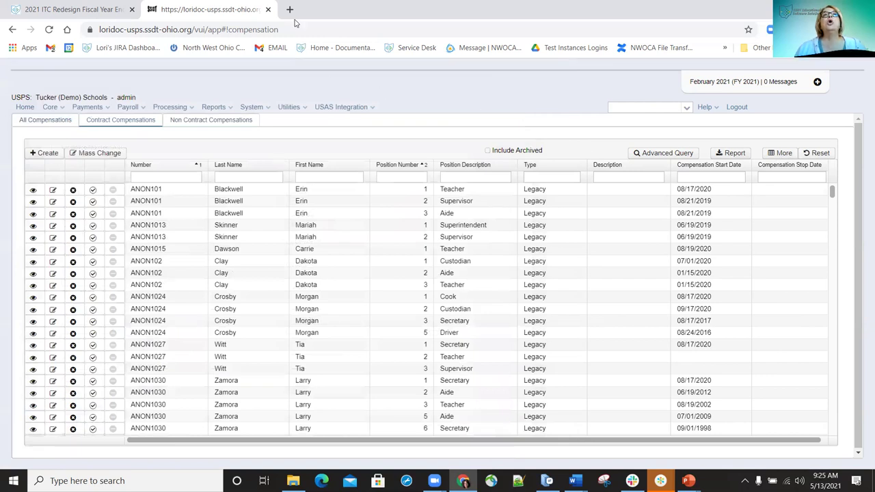
# In a new tab, open the SSDT wiki's USPS-R Documentation home and scroll to the Utilities topics.
pyautogui.hotkey('ctrl', 't')
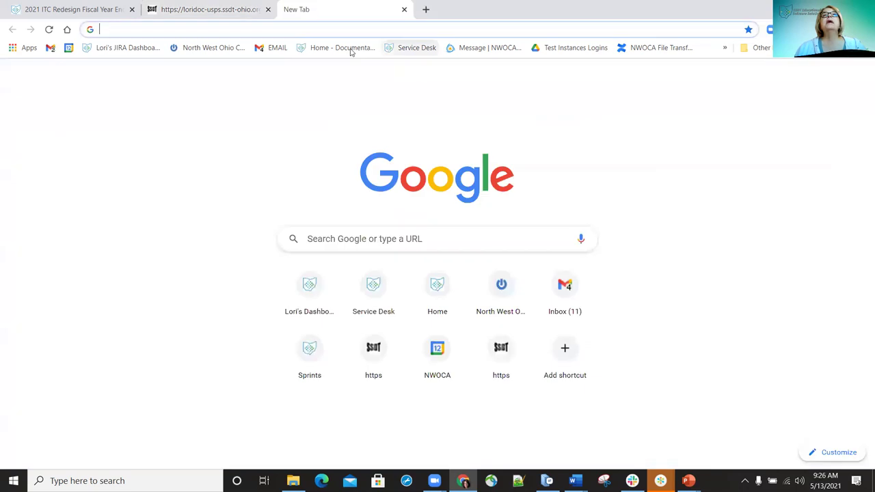
pyautogui.click(353, 54)
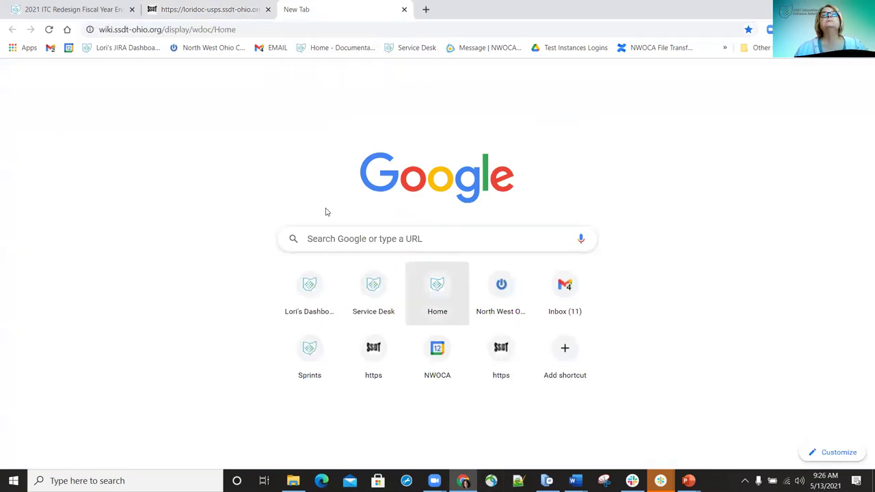
pyautogui.click(299, 46)
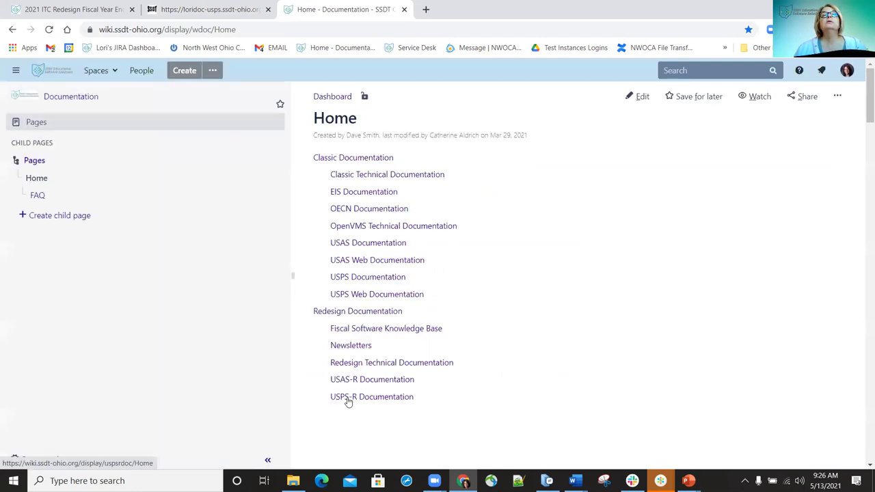
pyautogui.click(373, 402)
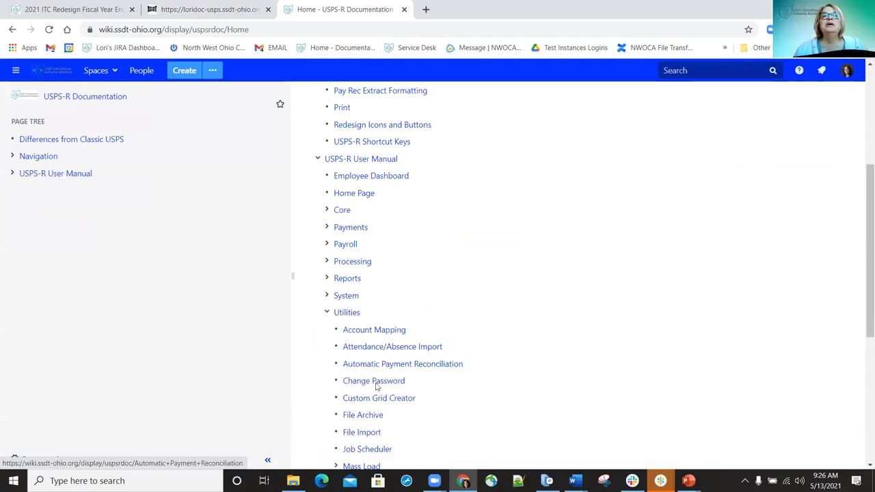
pyautogui.scroll(-2, 349, 352)
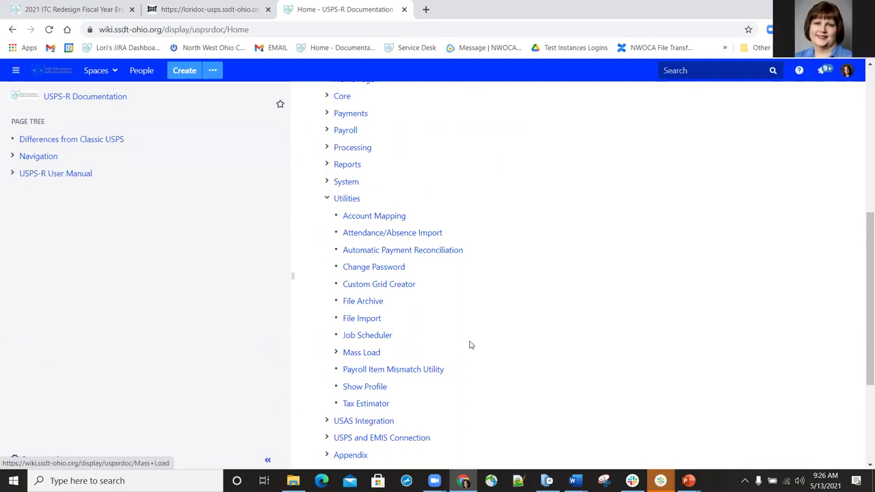
# Read the Mass Load page's Compensation fields, including contractDaysWorked, then go back to the USPS tab.
pyautogui.click(353, 357)
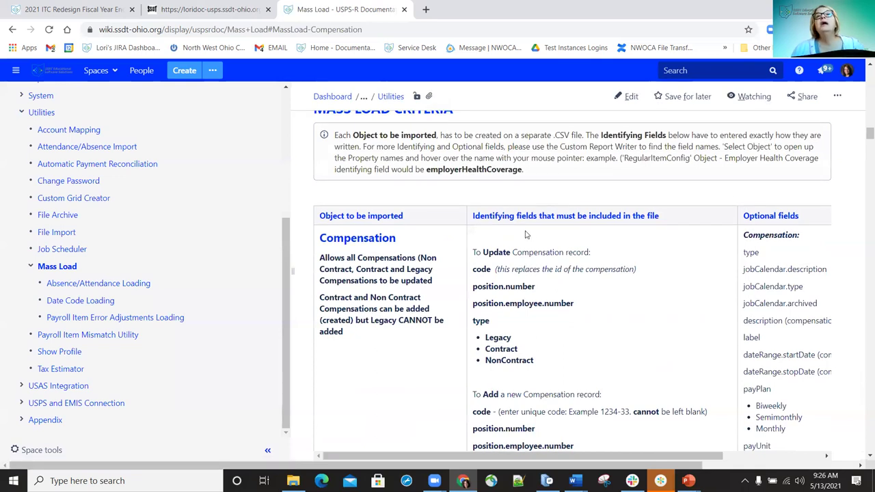
pyautogui.scroll(-1, 629, 326)
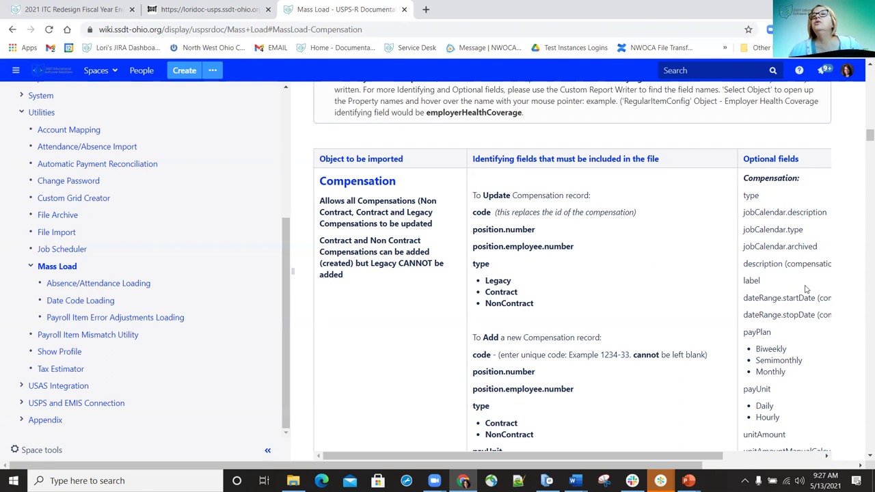
pyautogui.scroll(-4, 807, 290)
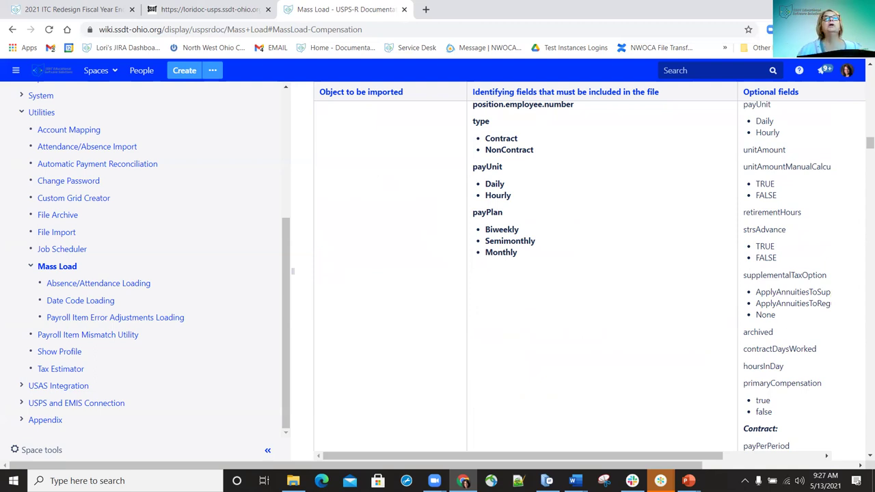
pyautogui.click(205, 9)
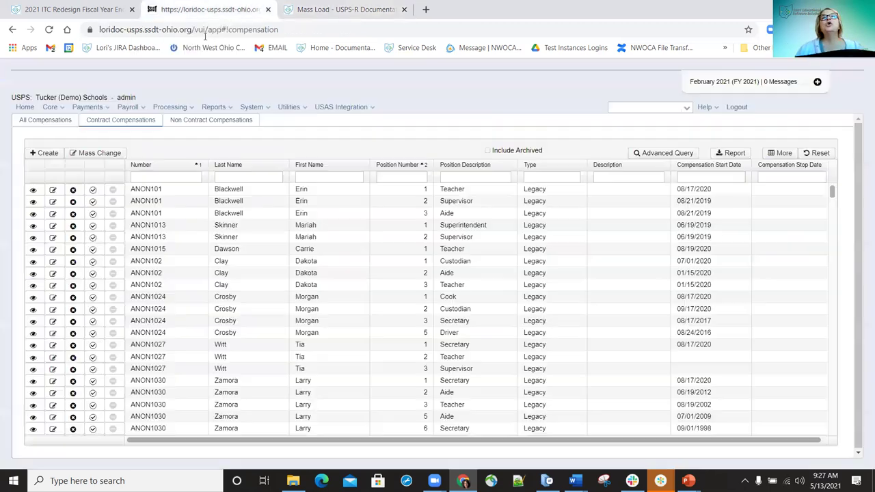
# Open Mass Change and search the first script property for 'contr', then replace it with 'days'.
pyautogui.click(100, 155)
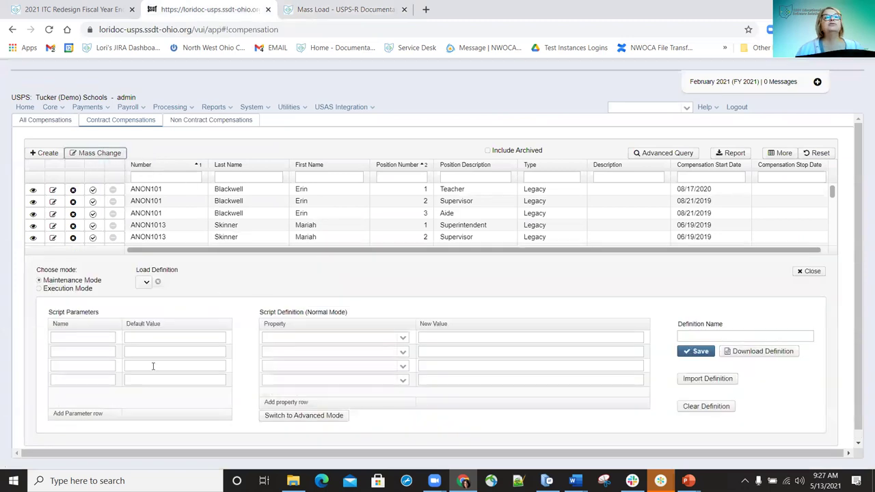
pyautogui.click(367, 335)
pyautogui.write('contr')
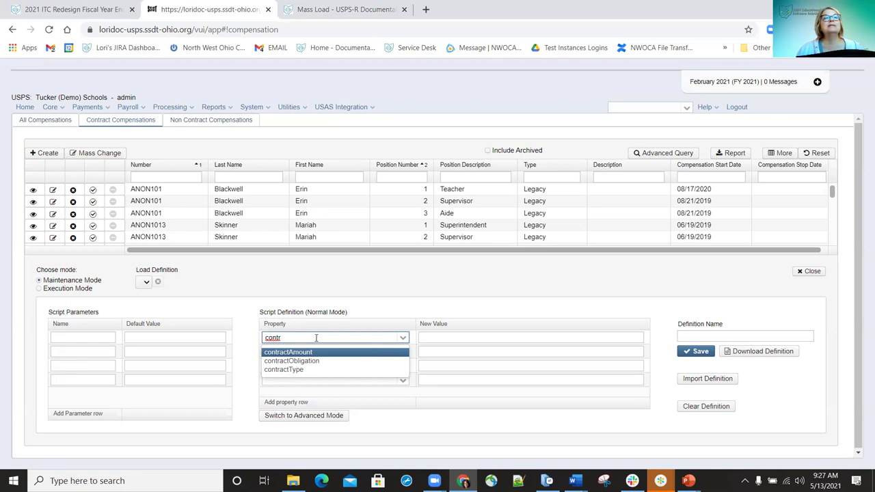
pyautogui.press('Escape')
pyautogui.hotkey('ctrl', 'a')
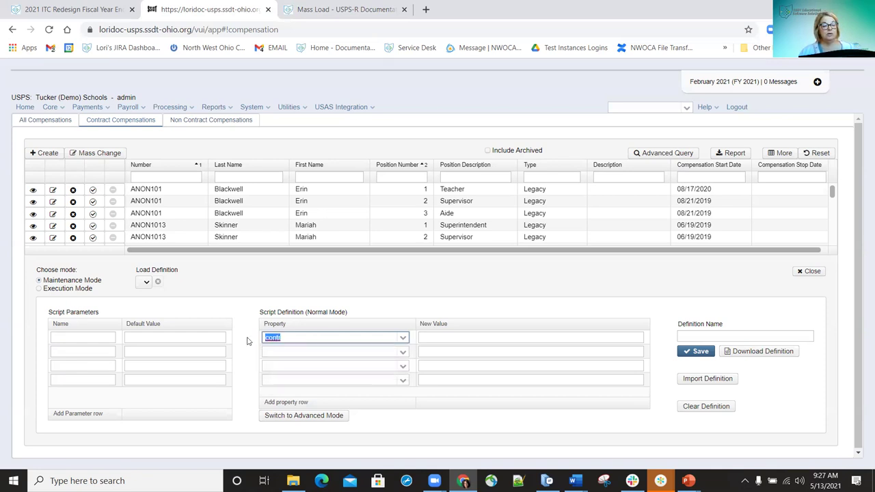
pyautogui.write('days')
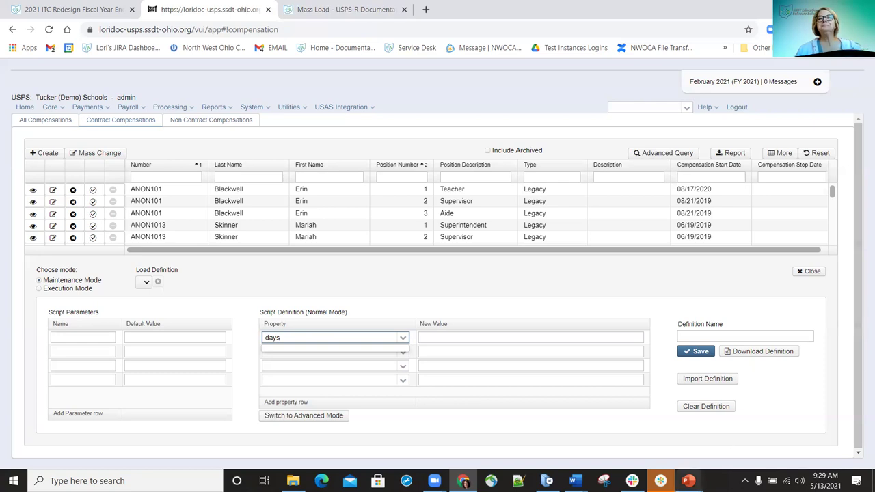
pyautogui.click(688, 481)
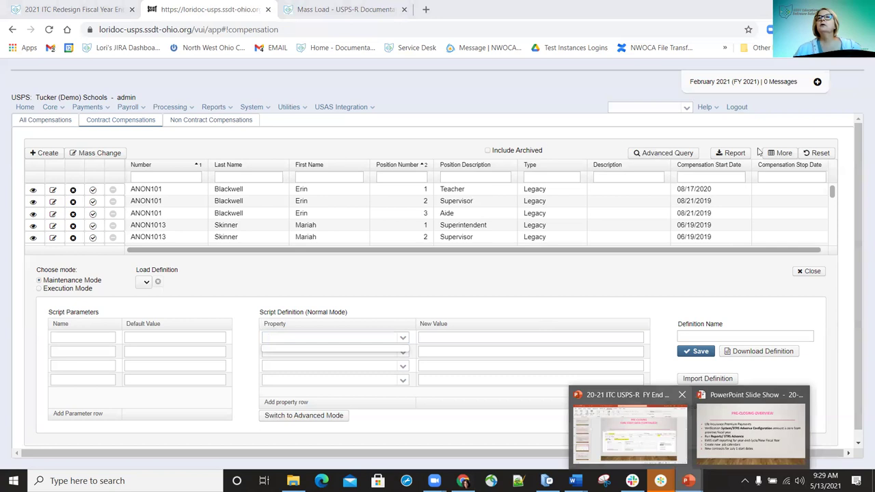
# Return to the PowerPoint presentation and advance to the long term illness slides 23–24.
pyautogui.hotkey('alt', 'Tab')
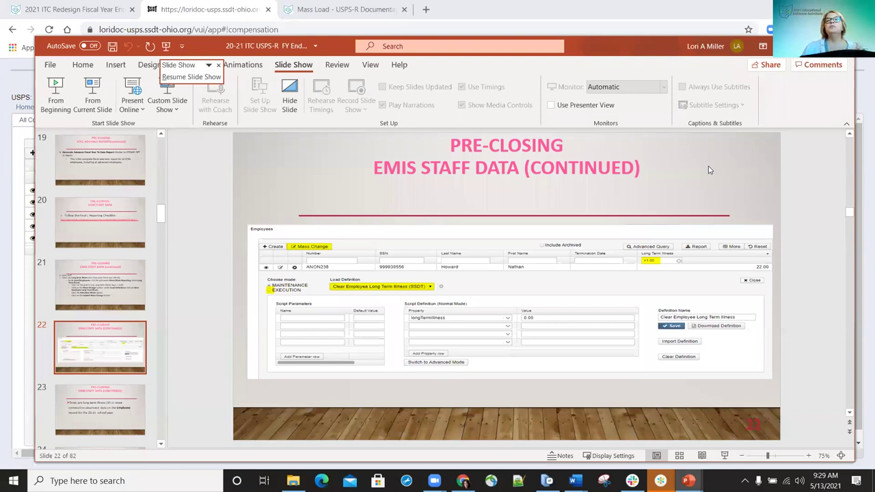
pyautogui.press('Down')
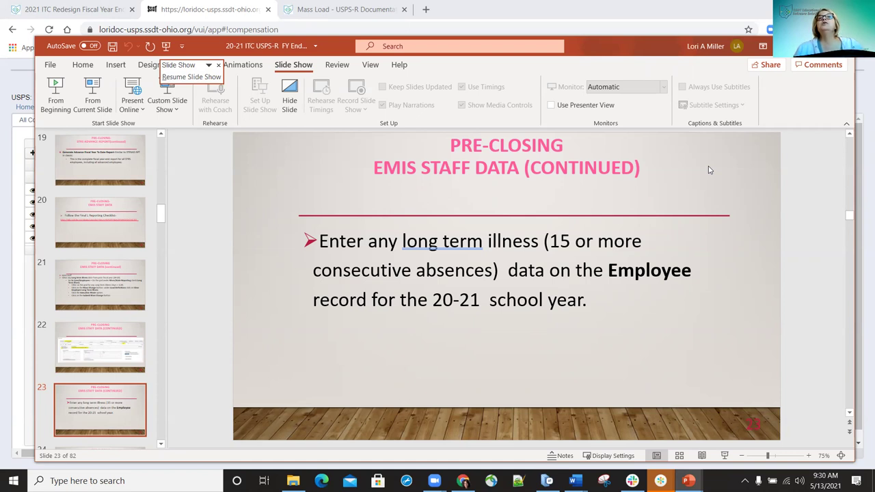
pyautogui.scroll(-1, 709, 169)
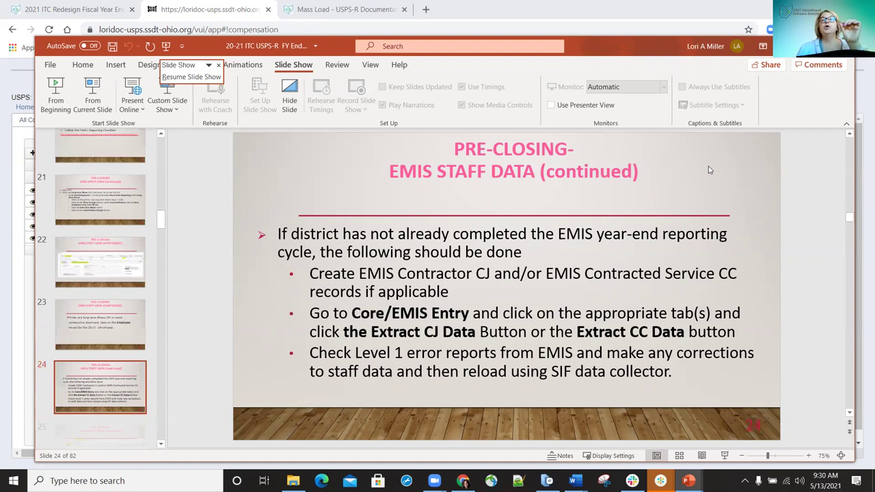
pyautogui.scroll(1, 709, 169)
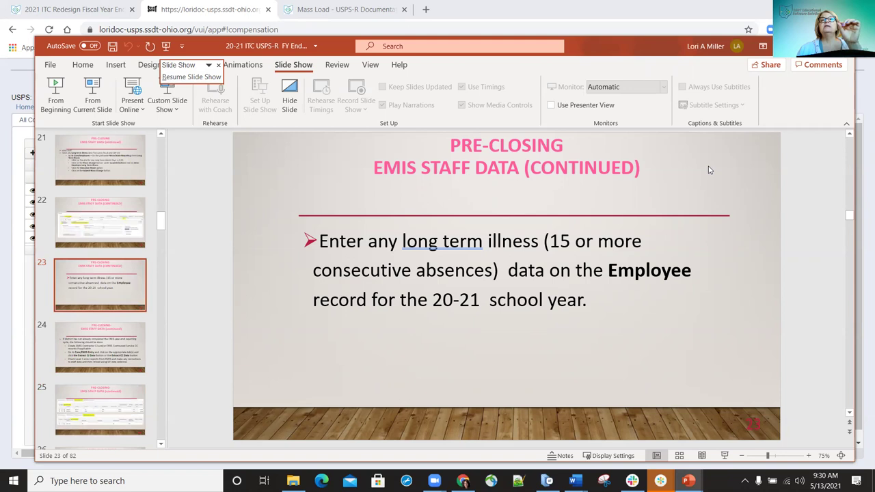